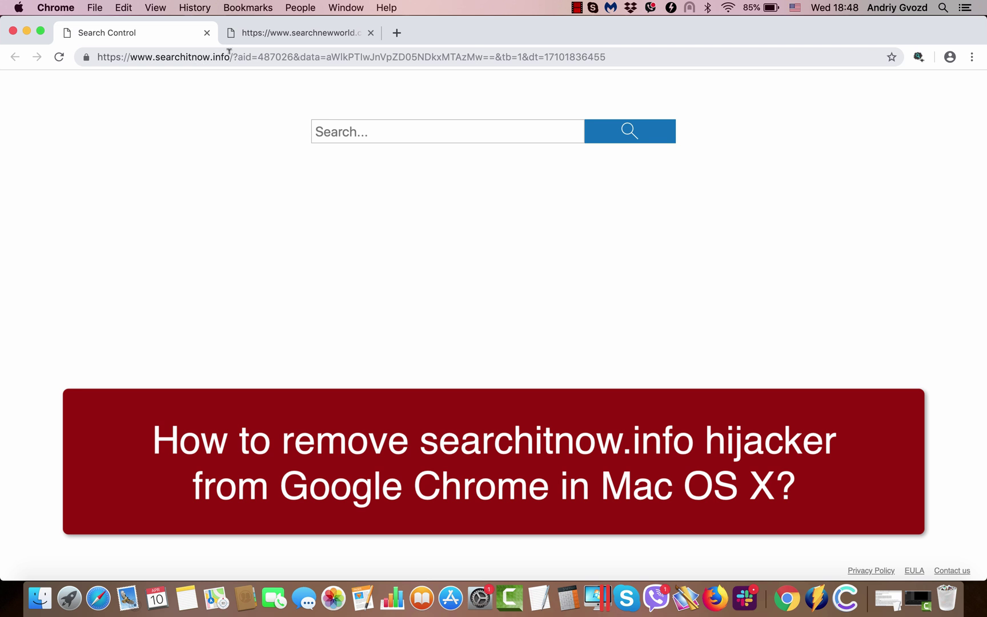
Highlight the searchitnow.info domain in the address bar, twice, to point it out
left_click_drag(229, 52, 129, 52)
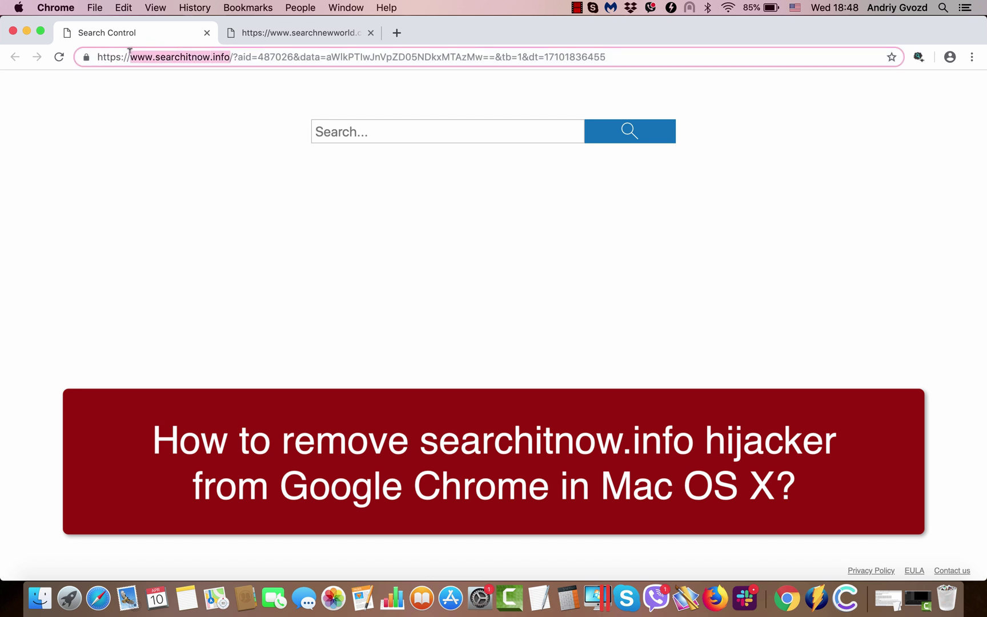
left_click(148, 94)
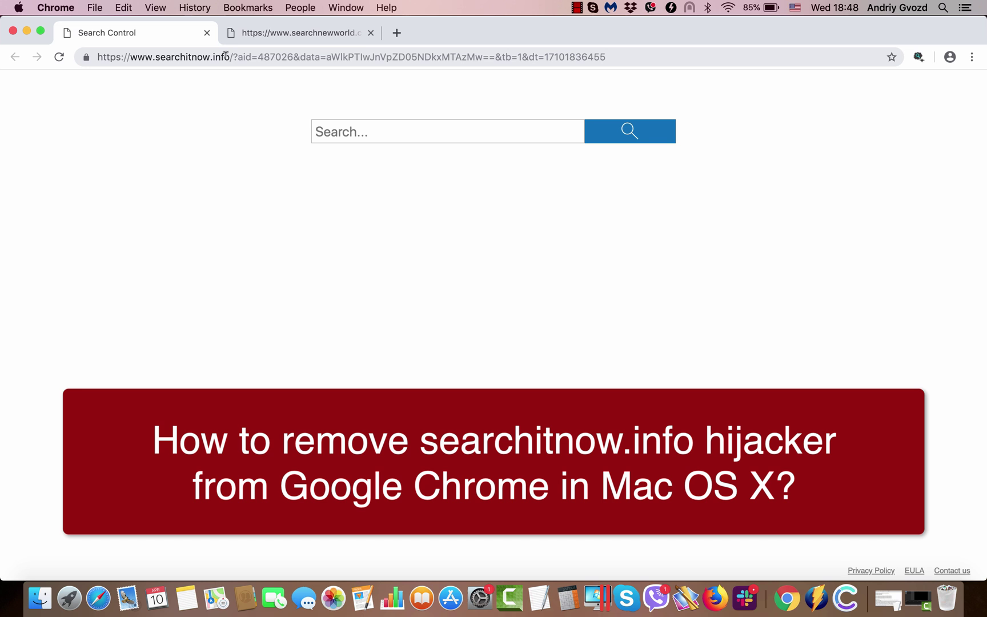
mouse_move(228, 55)
left_mouse_down()
mouse_move(158, 52)
mouse_move(224, 54)
left_mouse_up()
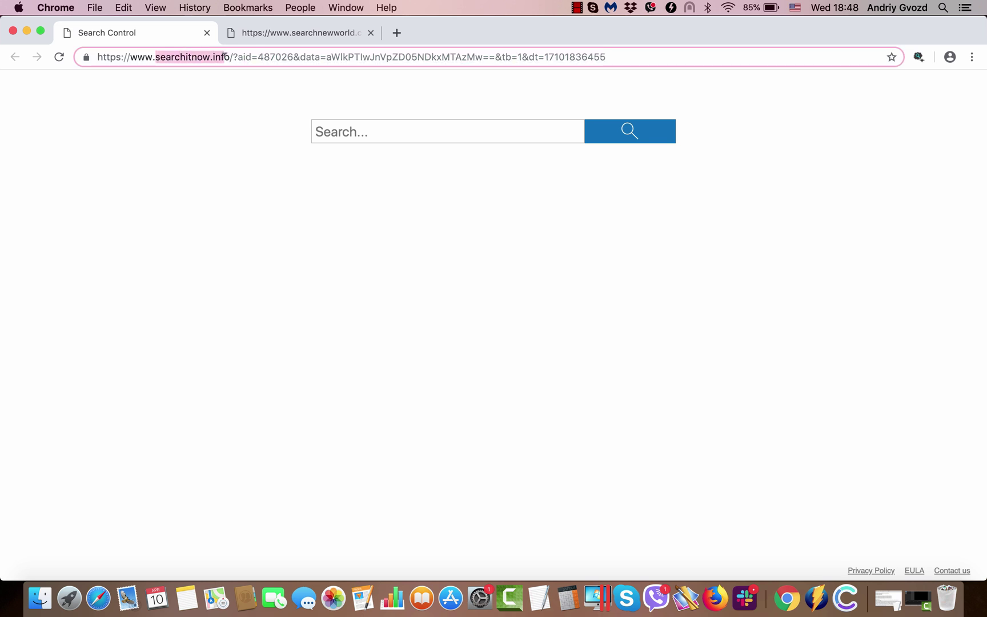
left_click(234, 101)
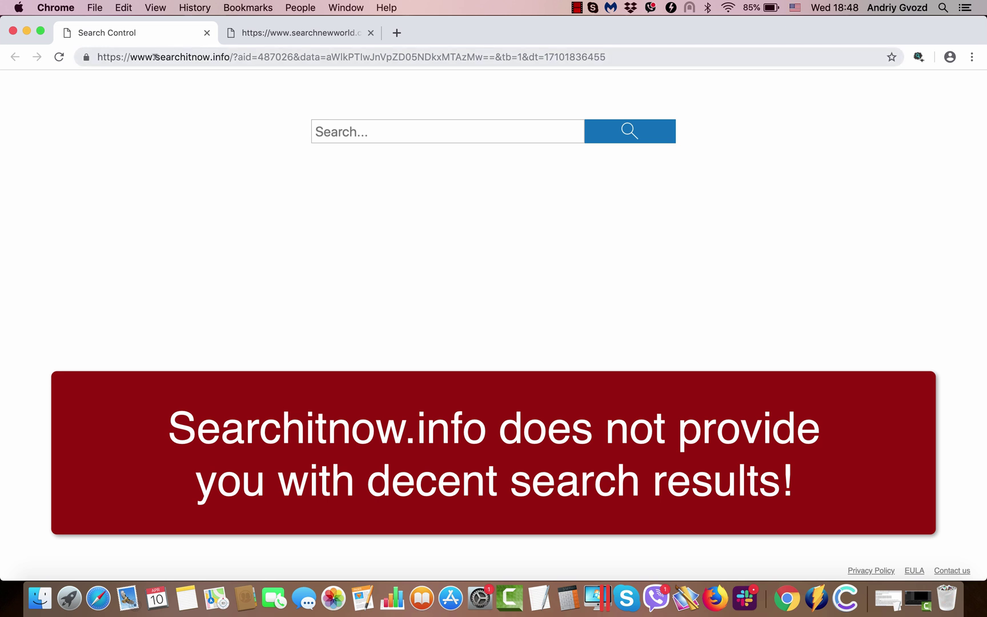
Search for 'virus' in the searchitnow.info page search box
left_click(411, 130)
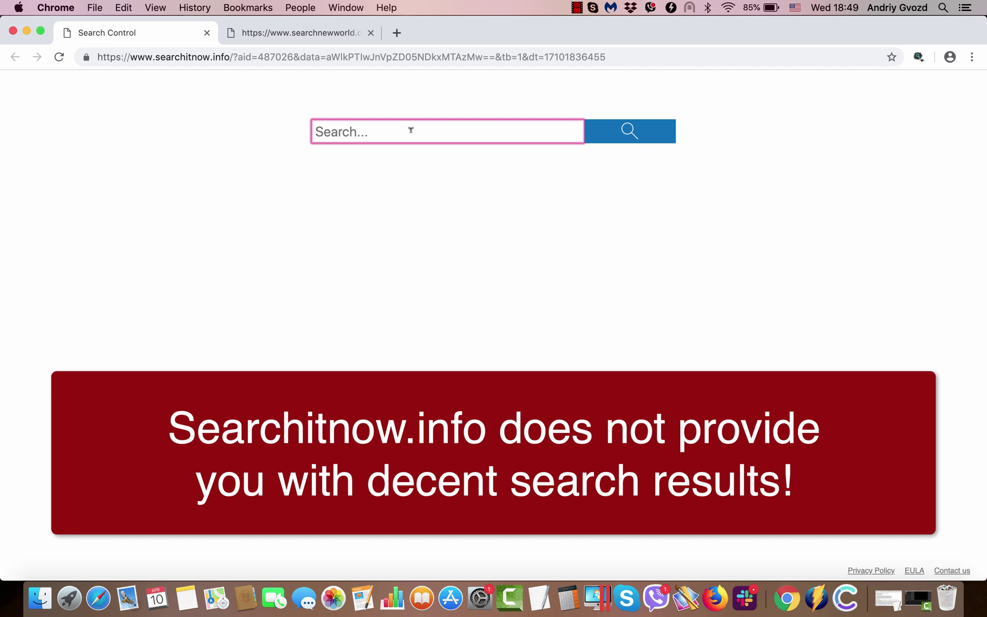
type("virus")
key("Return")
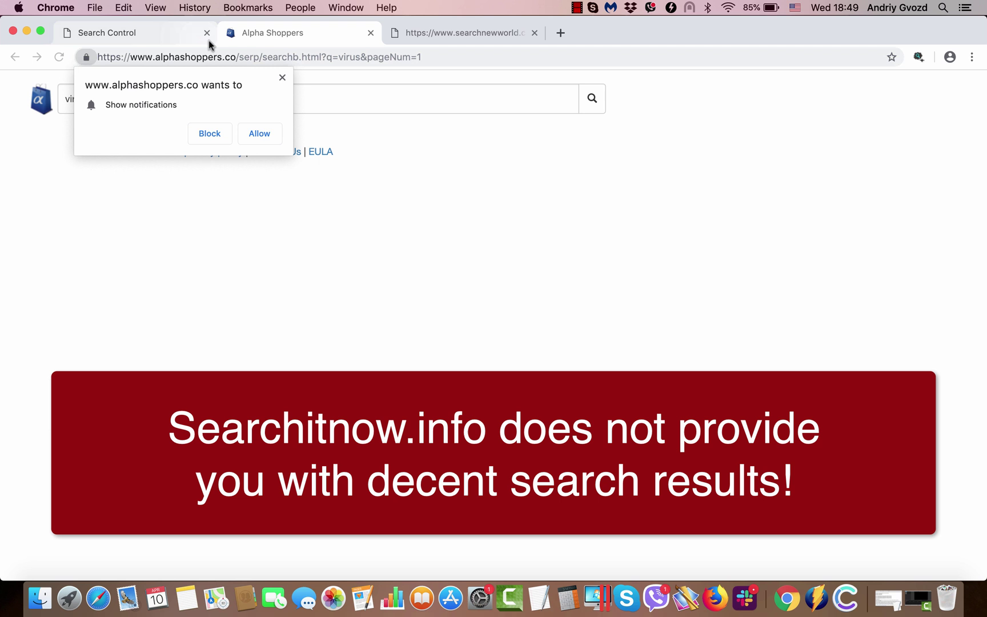
left_click(171, 35)
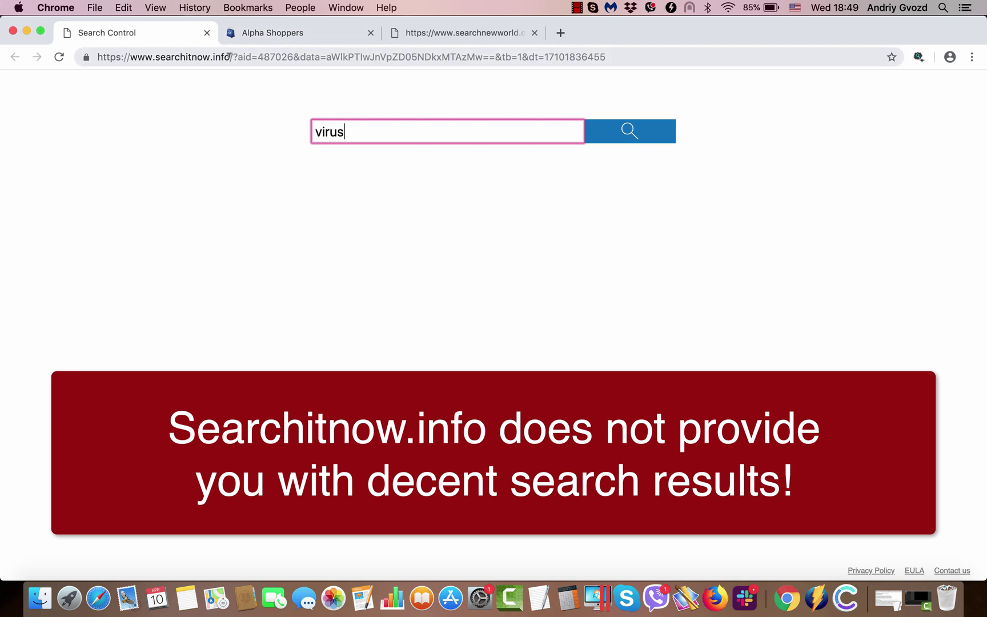
left_click_drag(229, 56, 135, 49)
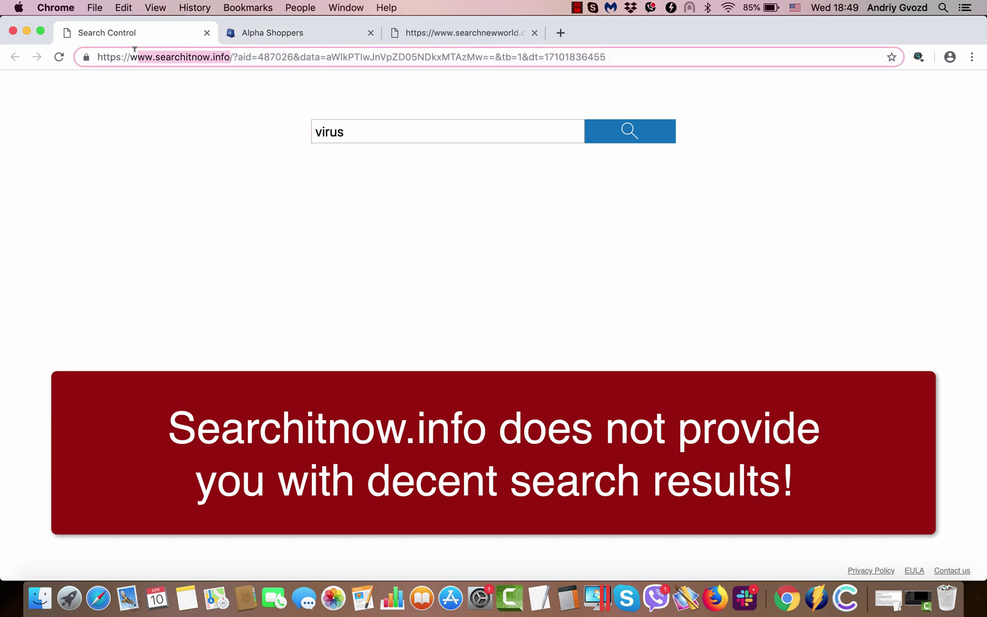
left_click(188, 94)
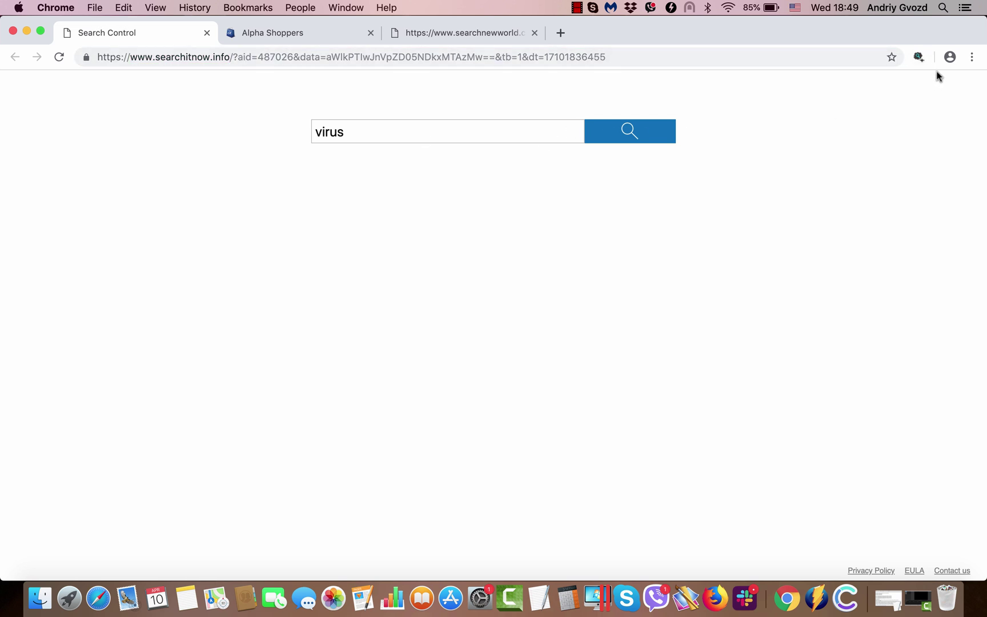
Remove the Search Control page from Chrome's On startup settings
left_click(973, 61)
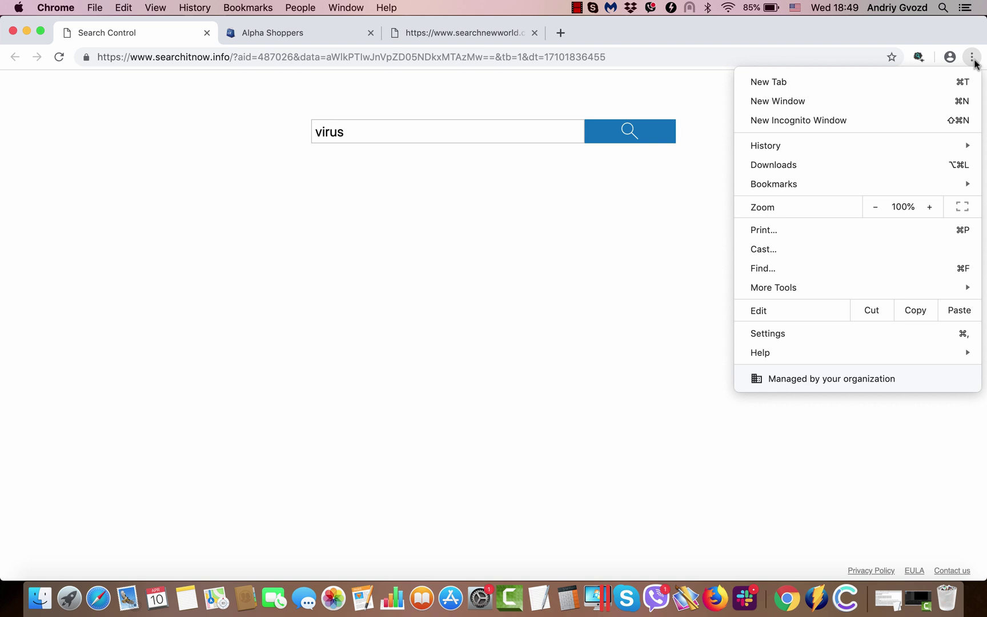
left_click(842, 335)
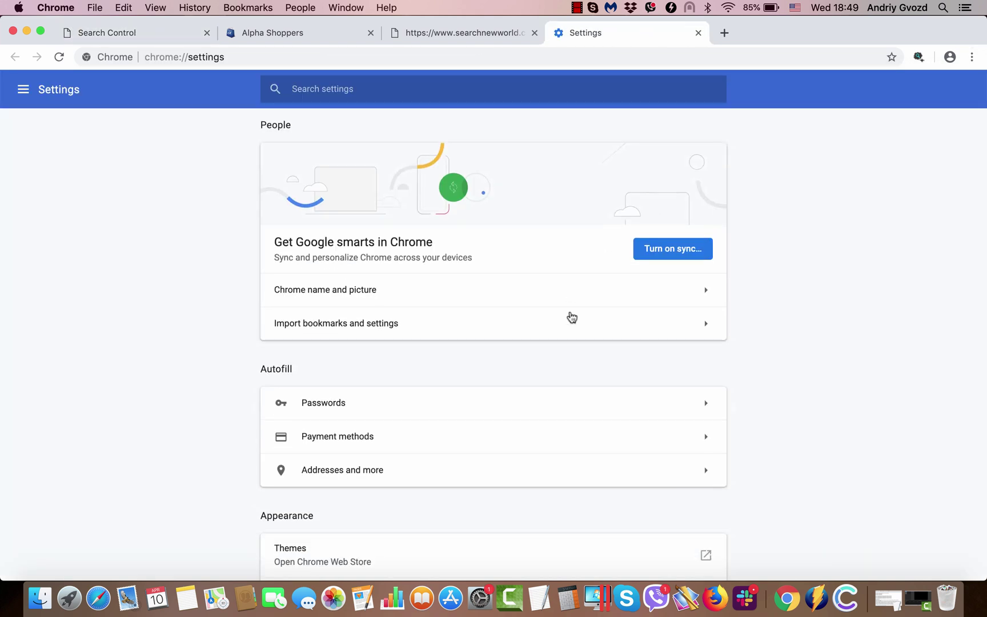
scroll(571, 317, "down", 15)
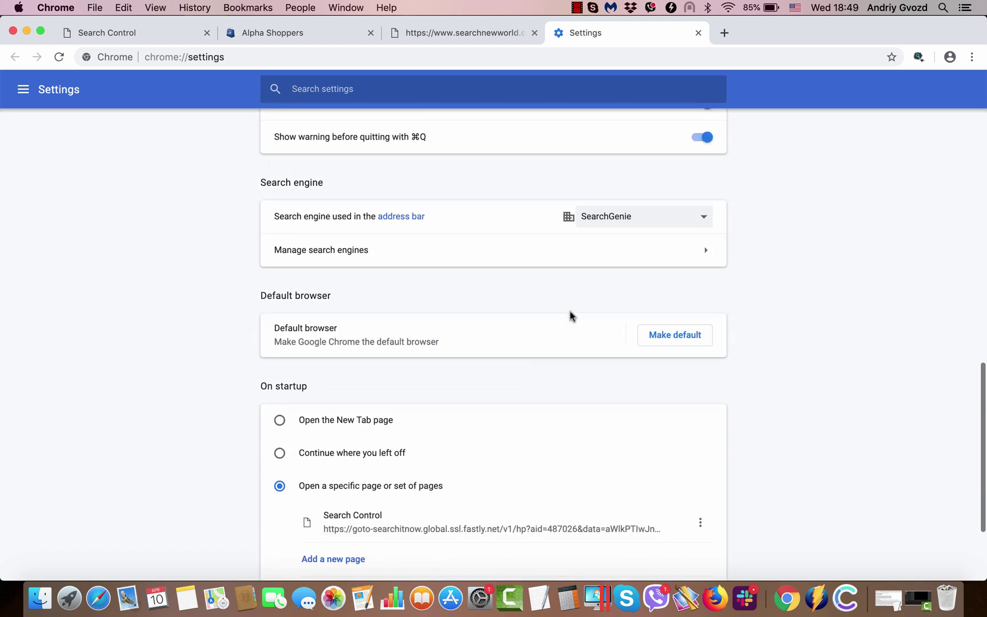
scroll(569, 315, "down", 5)
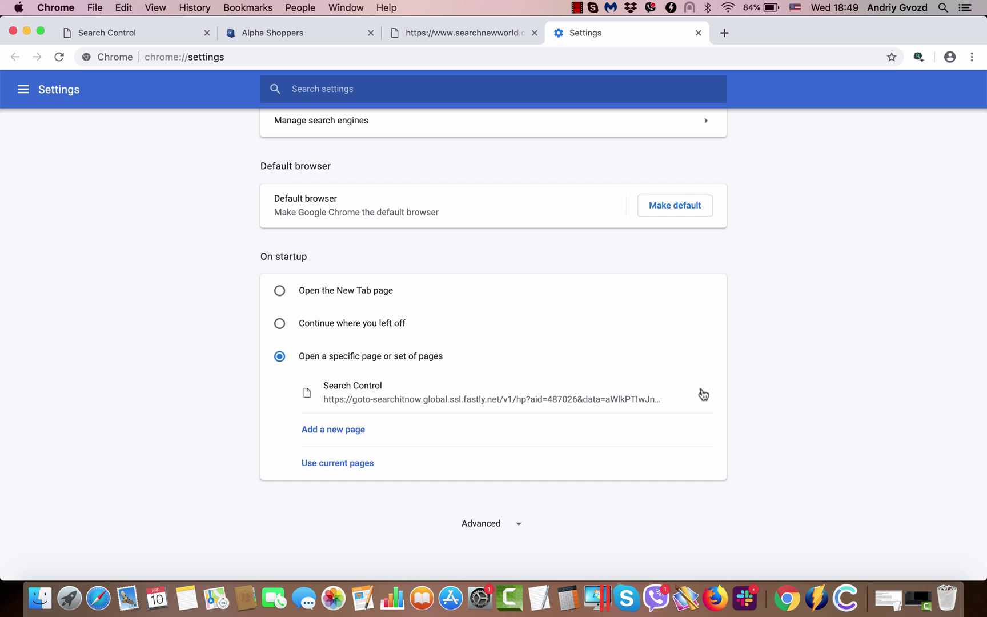
left_click(703, 394)
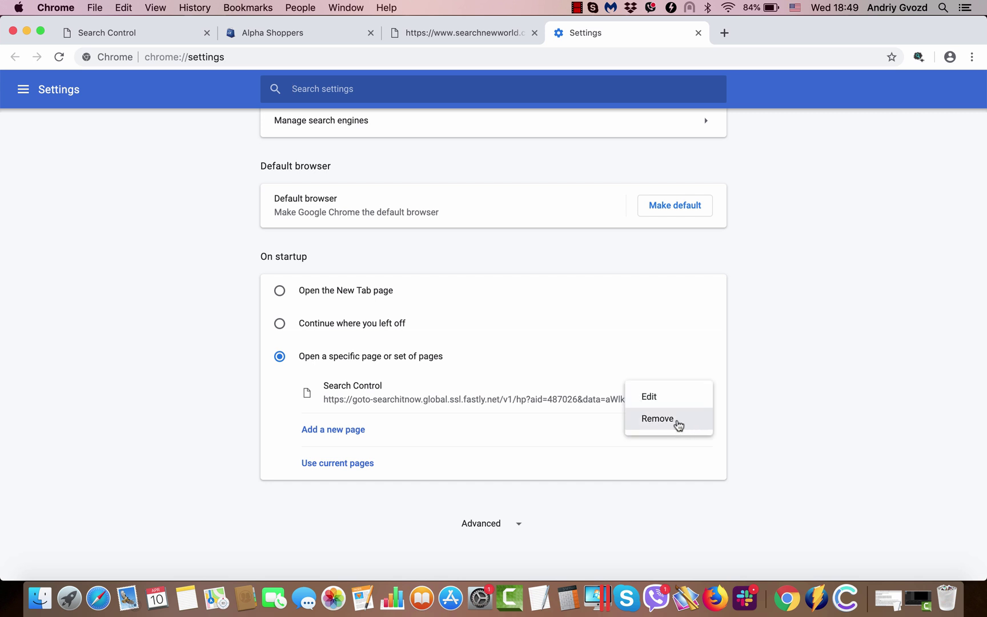
left_click(677, 423)
Set the address-bar search engine to Google, then quit Google Chrome
scroll(574, 372, "up", 4)
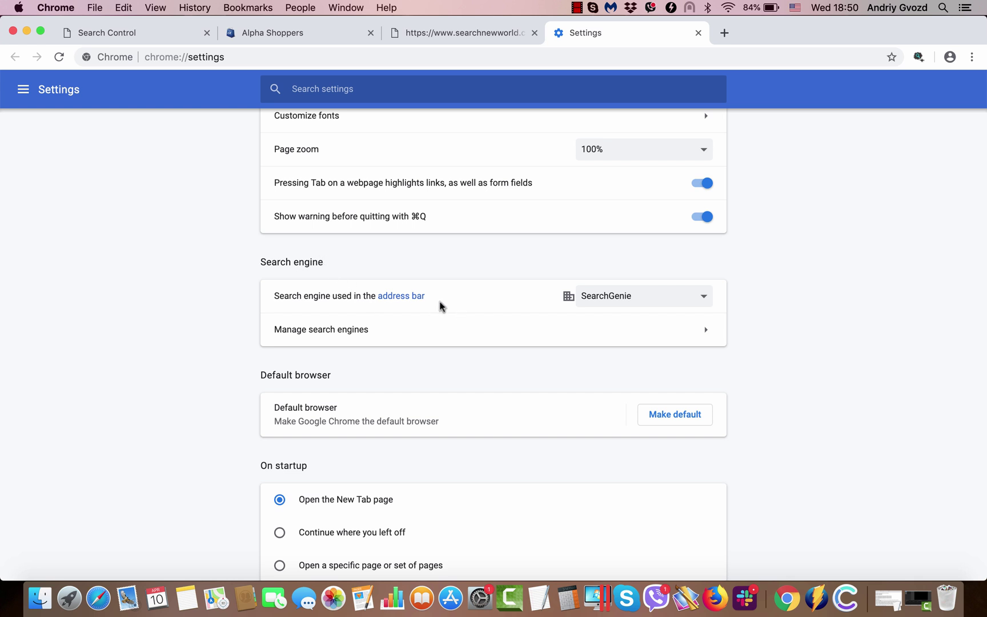
left_click(643, 301)
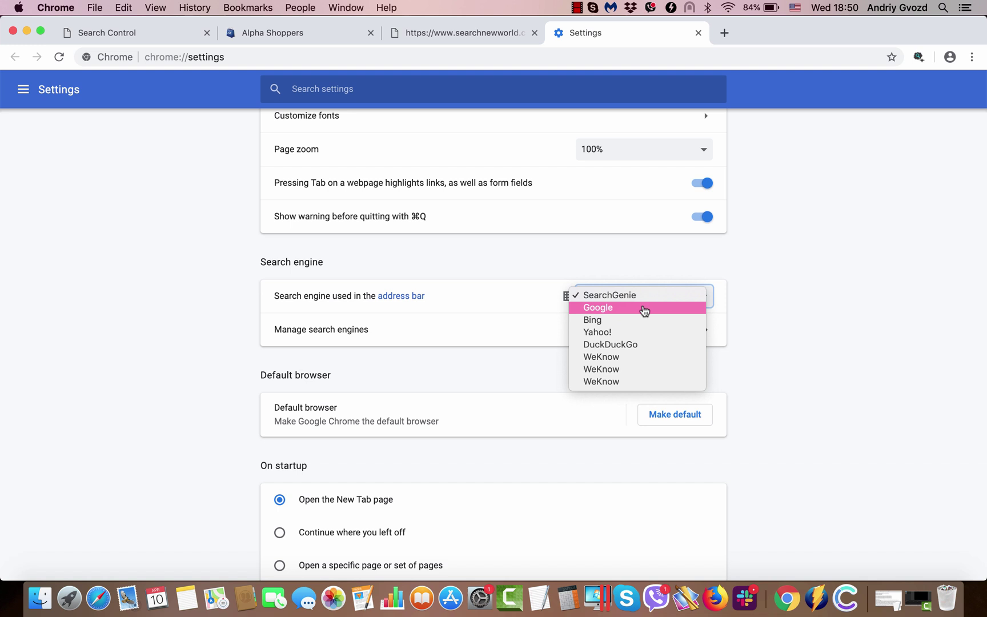
left_click(645, 309)
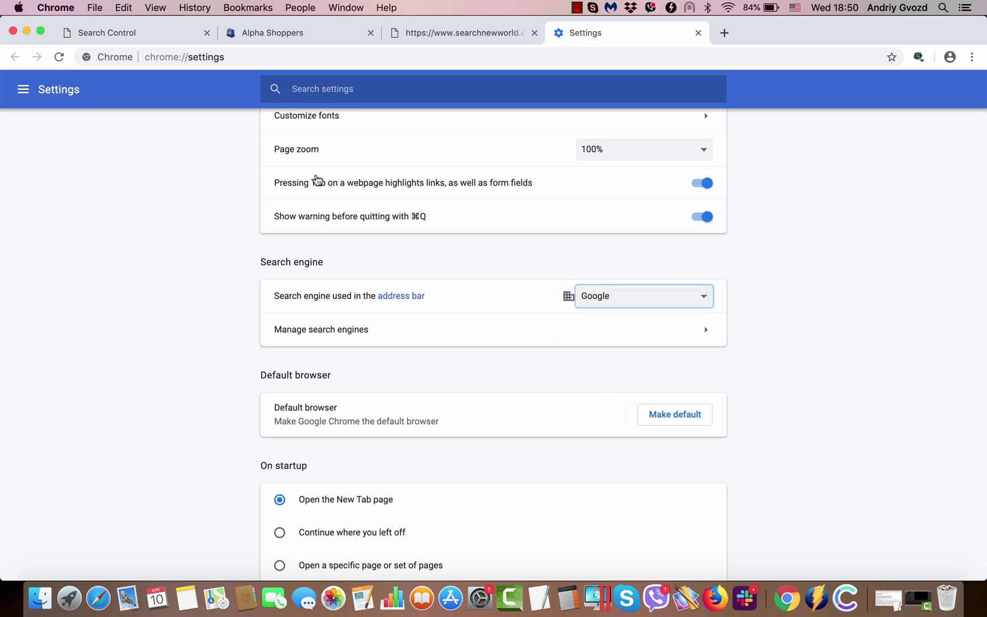
left_click(64, 6)
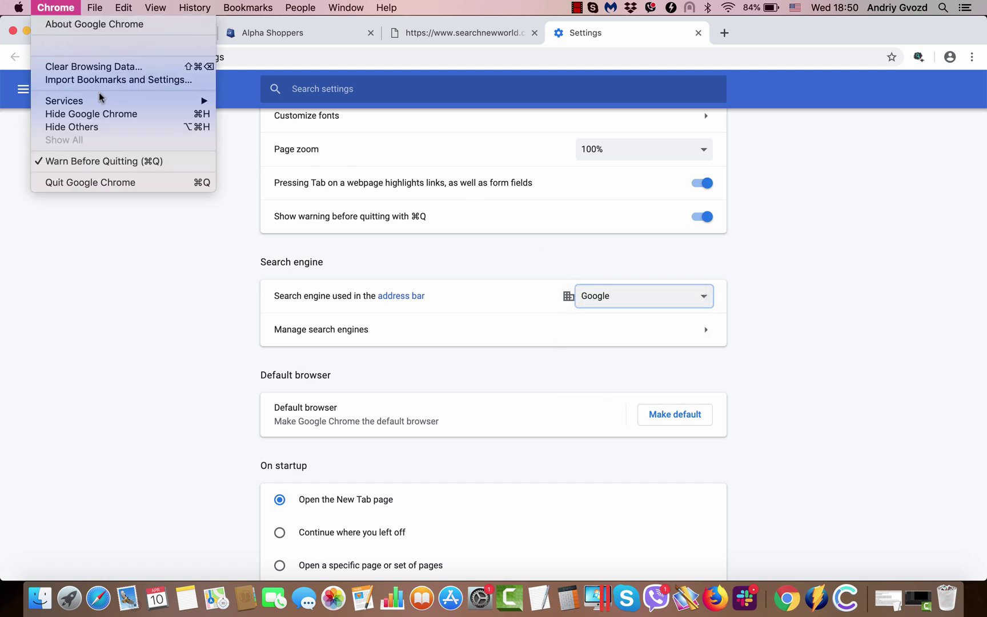
left_click(111, 183)
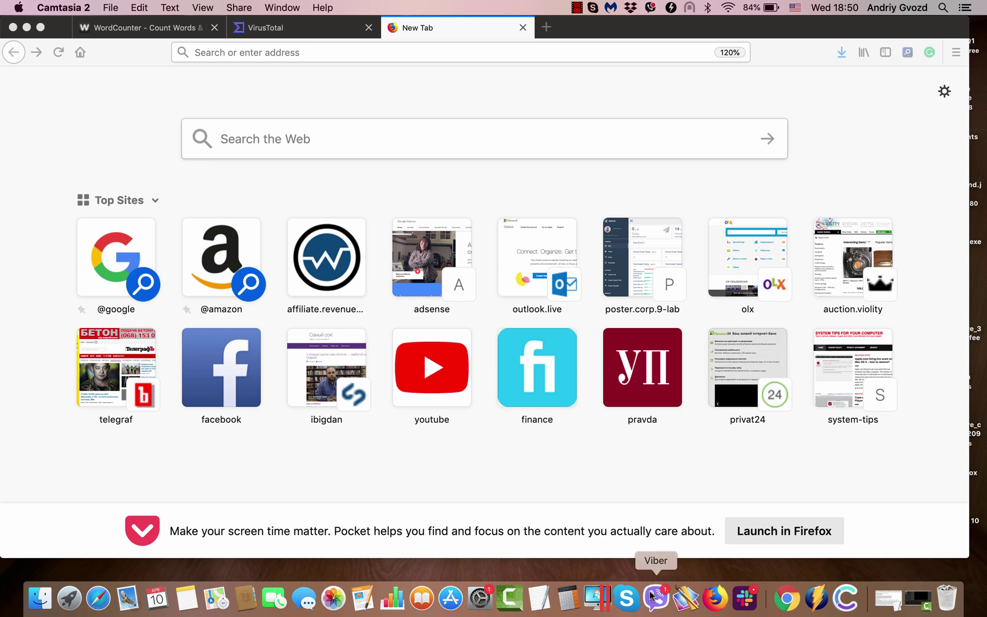
Relaunch Google Chrome from the Dock, which opens a Weknow search page
left_click(786, 601)
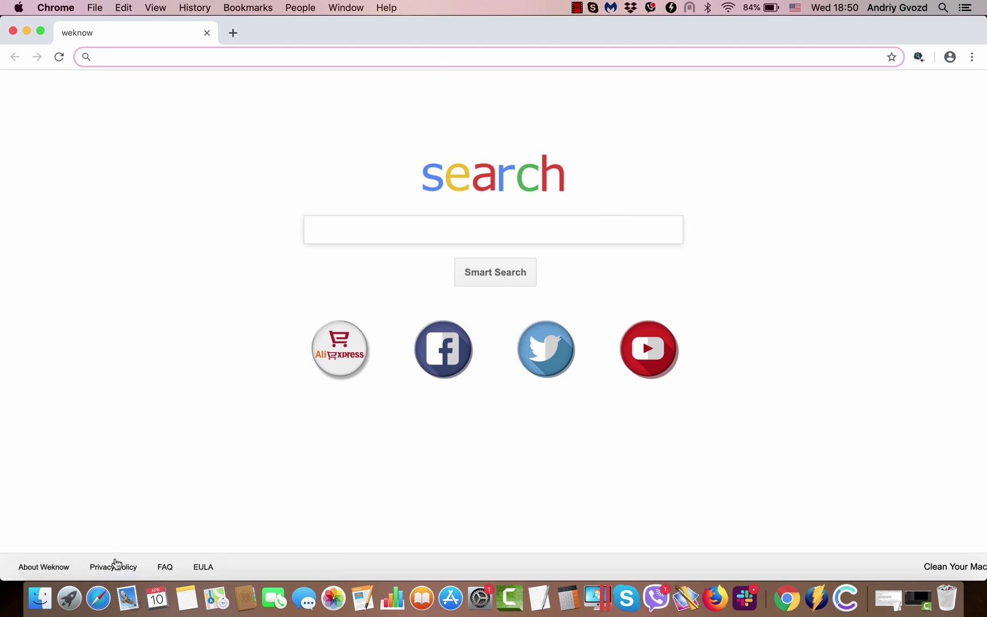
Bring Safari forward and select its full combocleaner.com web address
left_click(97, 600)
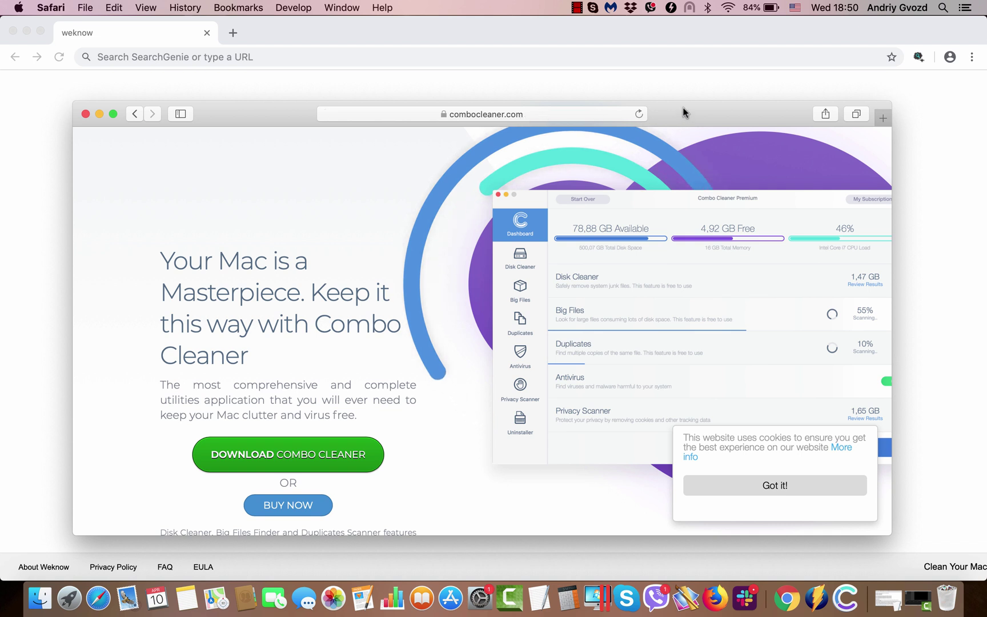
left_click(520, 93)
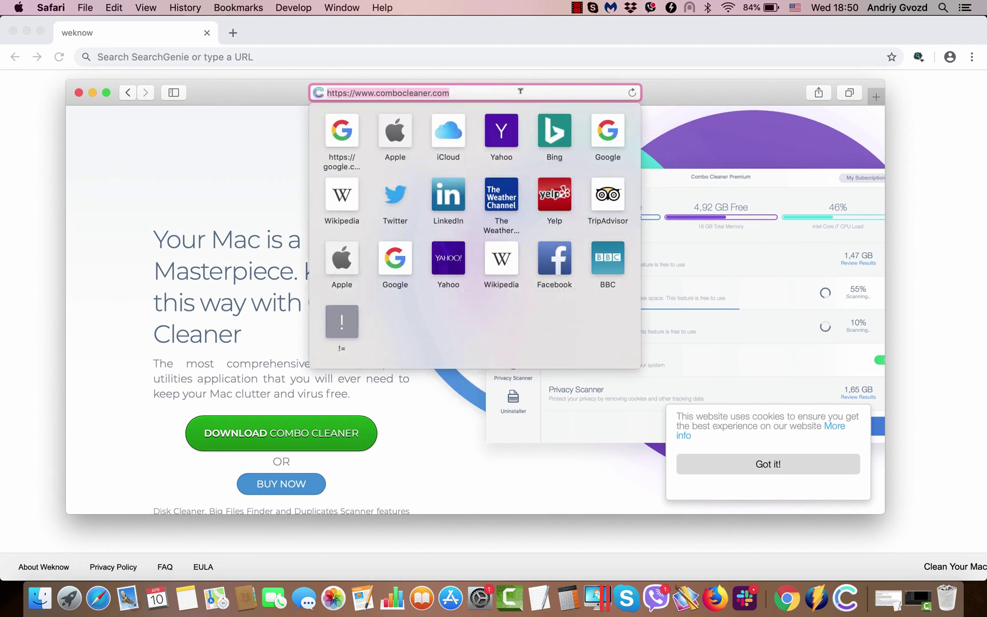
left_click(512, 88)
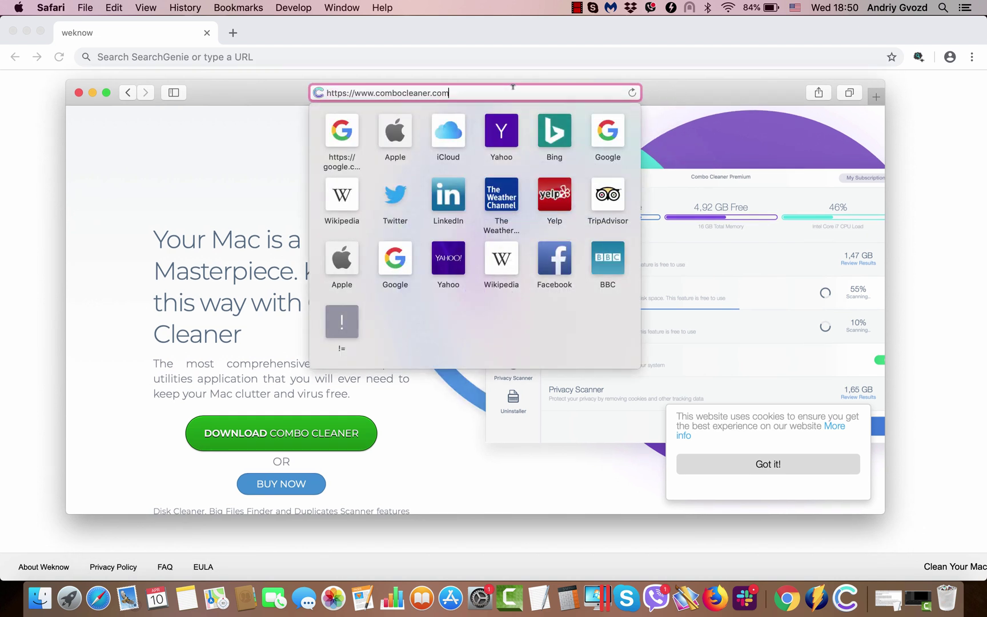
triple_click(380, 93)
key("Right")
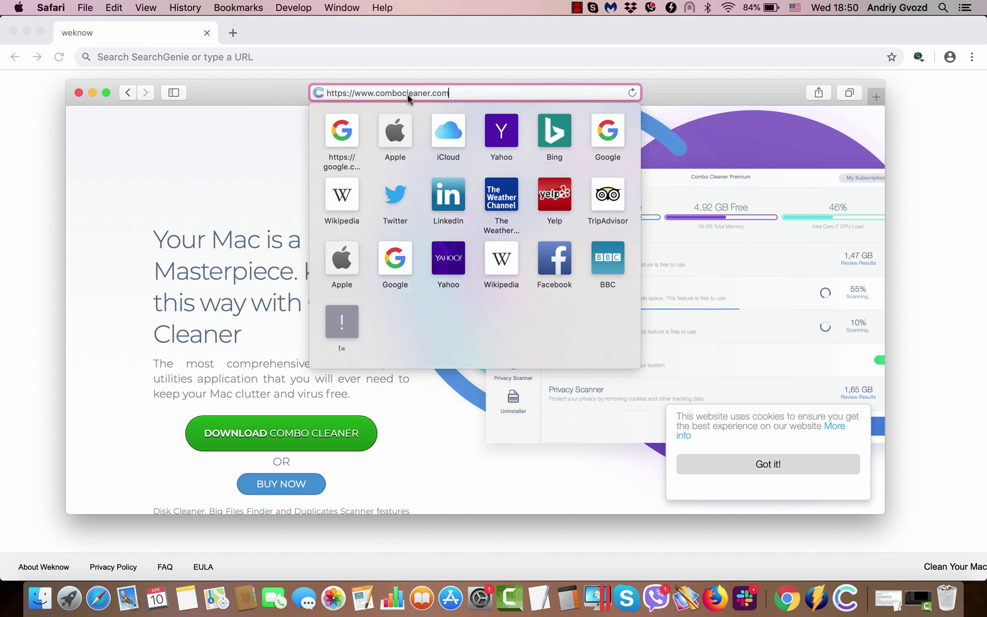
left_click(242, 201)
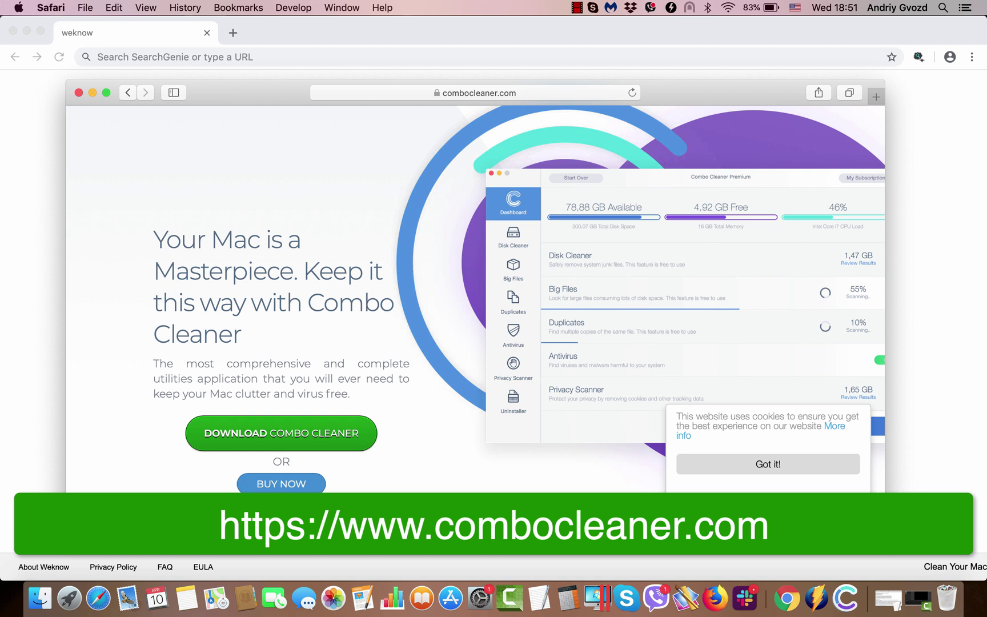
Highlight the combocleaner.com domain, then bring Combo Cleaner's running scan to the front
left_click(530, 92)
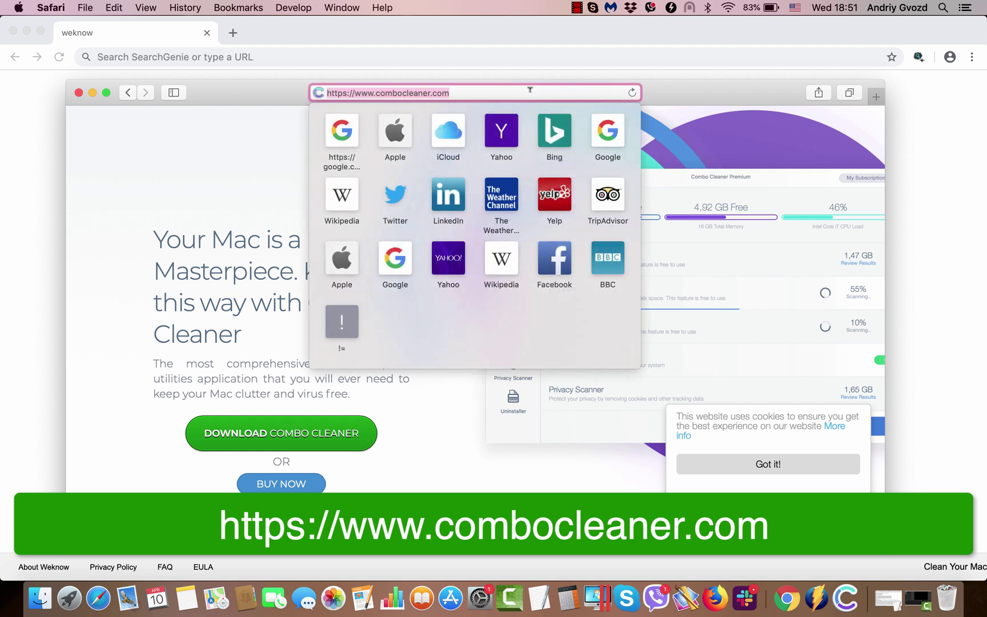
left_click(506, 91)
left_click_drag(376, 93, 436, 96)
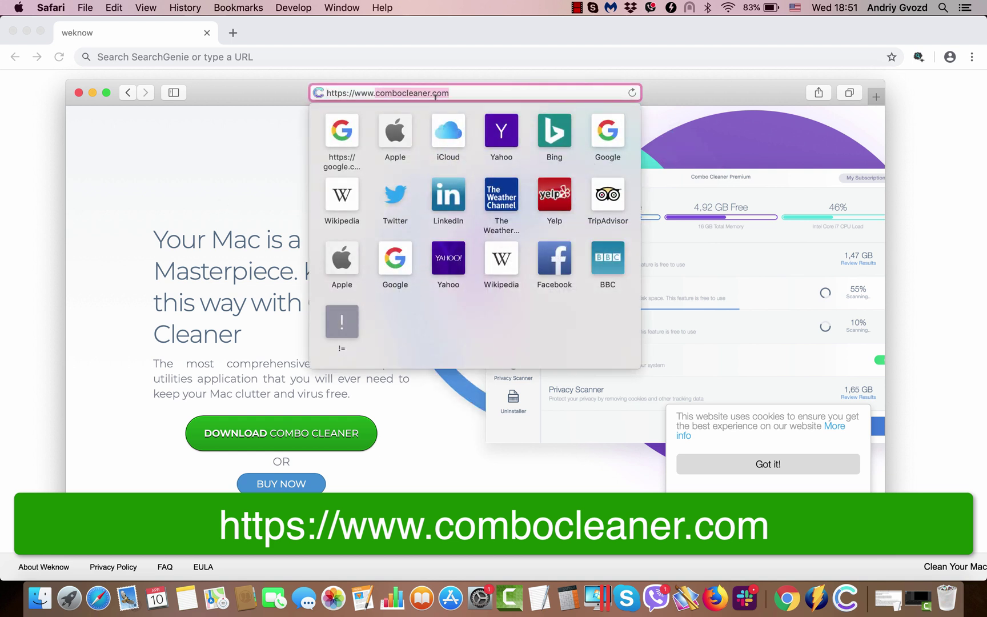
left_click(455, 96)
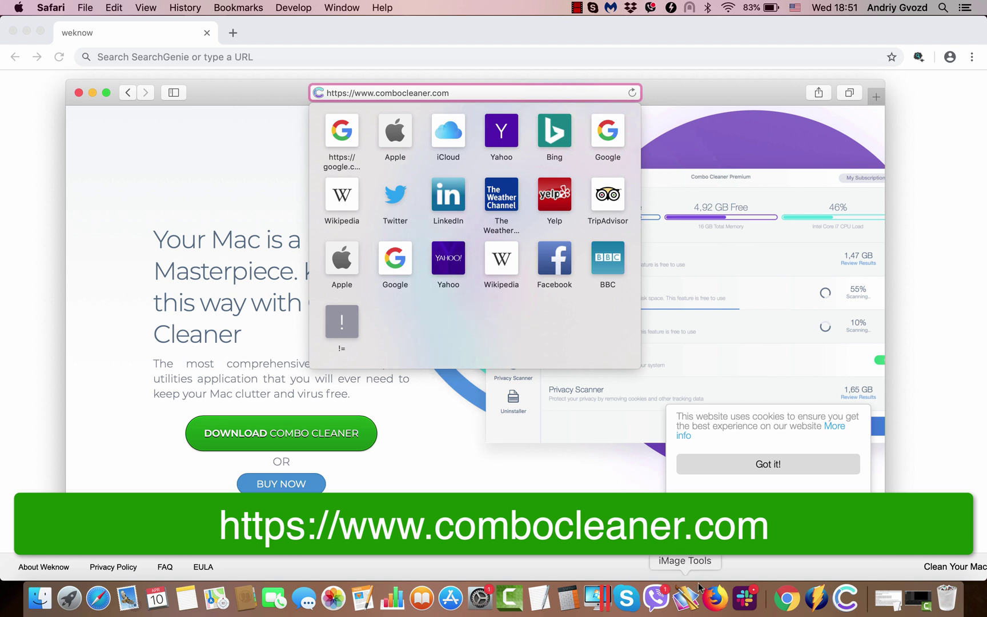
key("Return")
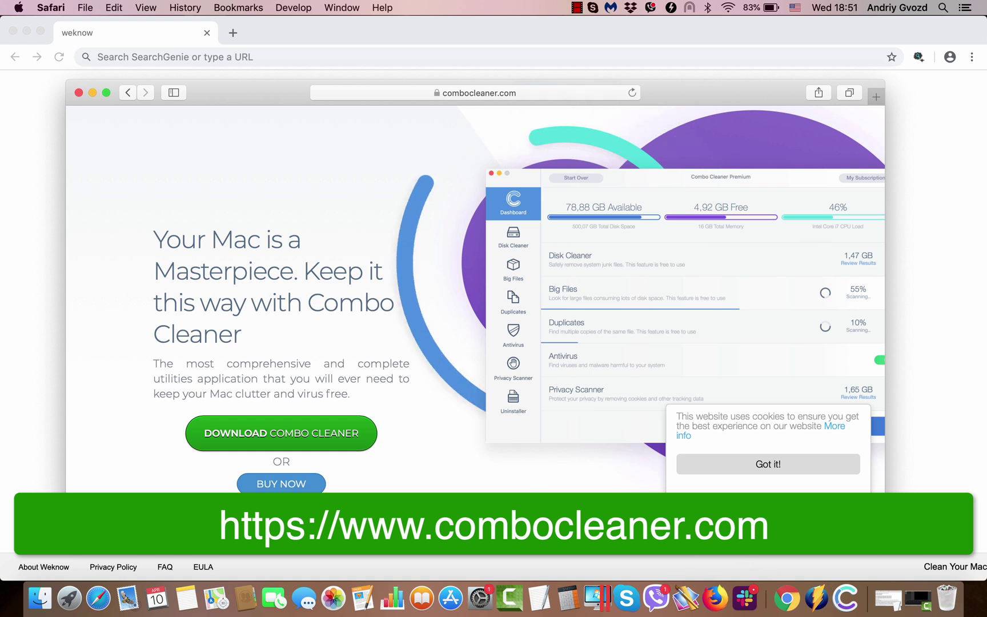
left_click(846, 599)
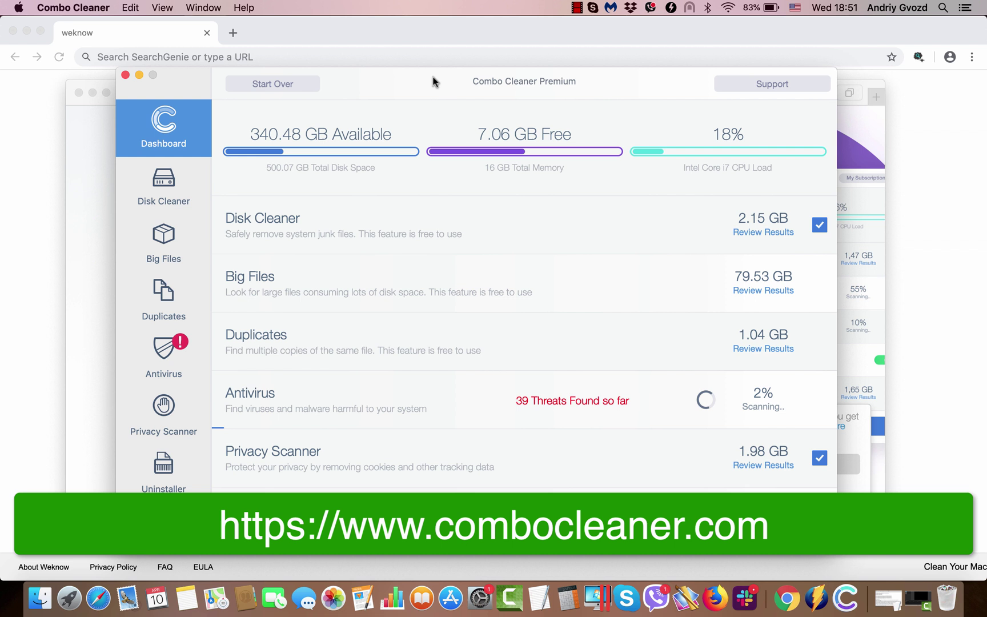
Move the Combo Cleaner window slightly up and left while the antivirus scan runs
left_click_drag(432, 81, 422, 61)
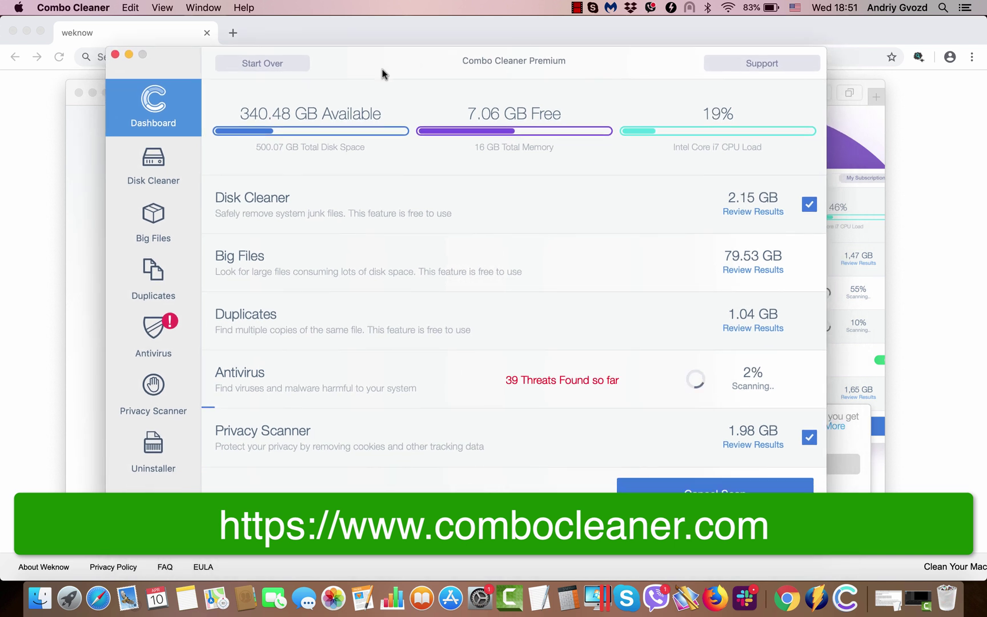